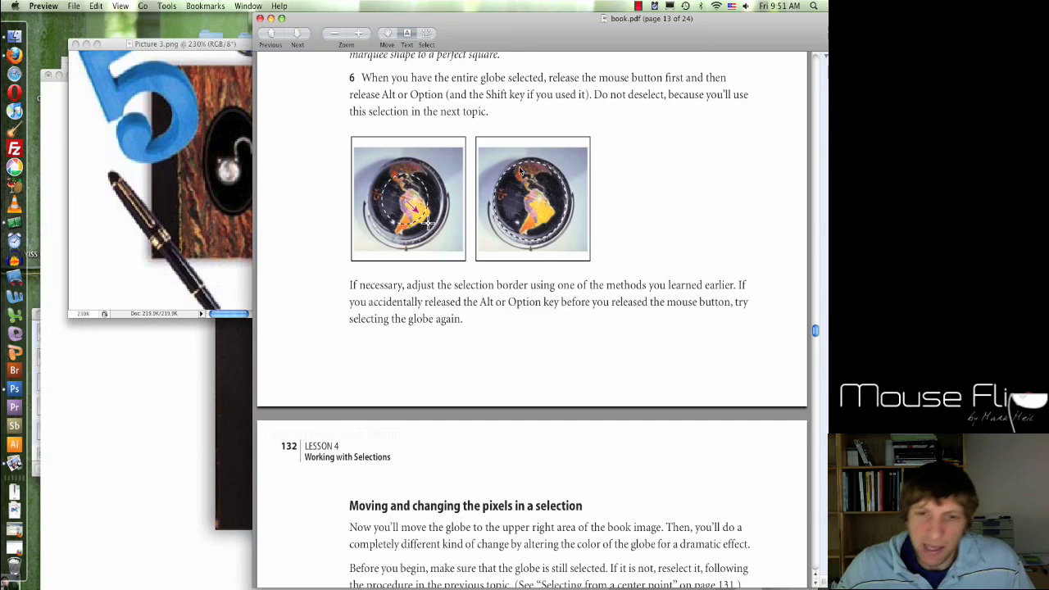
Page through book.pdf from page 13 to the 'Rotating a selection' section on page 18.
{"action": "scroll", "coordinate": [519, 170], "scroll_direction": "down", "scroll_amount": 15}
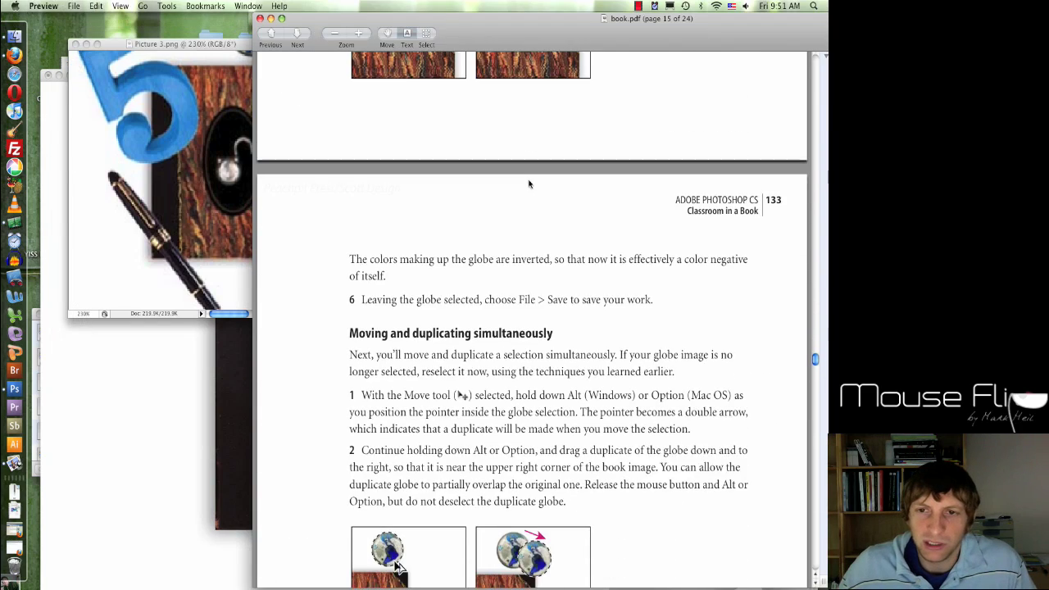
{"action": "scroll", "coordinate": [528, 183], "scroll_direction": "down", "scroll_amount": 15}
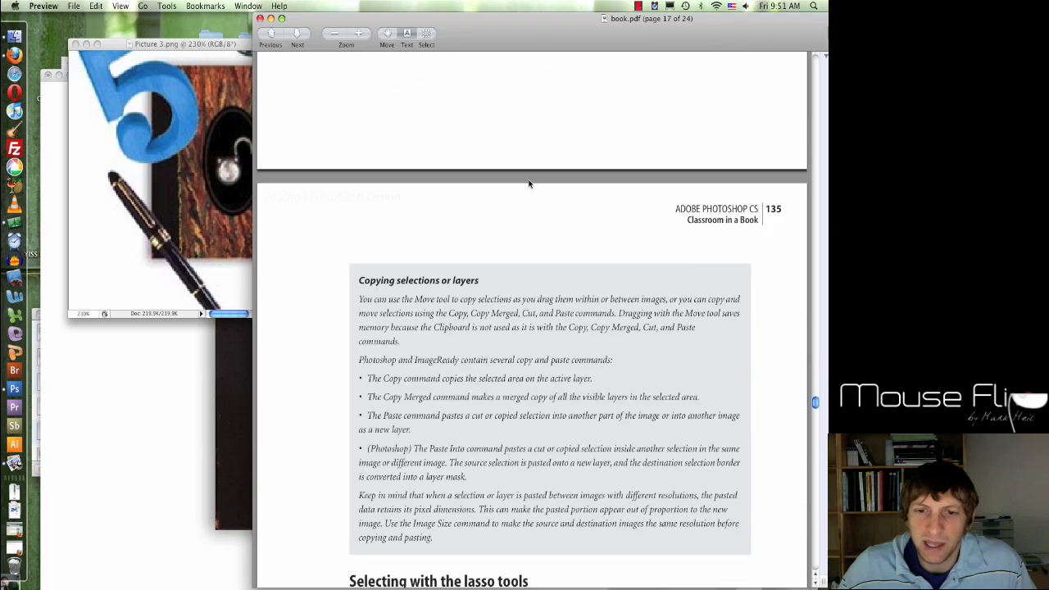
{"action": "scroll", "coordinate": [528, 183], "scroll_direction": "down", "scroll_amount": 8}
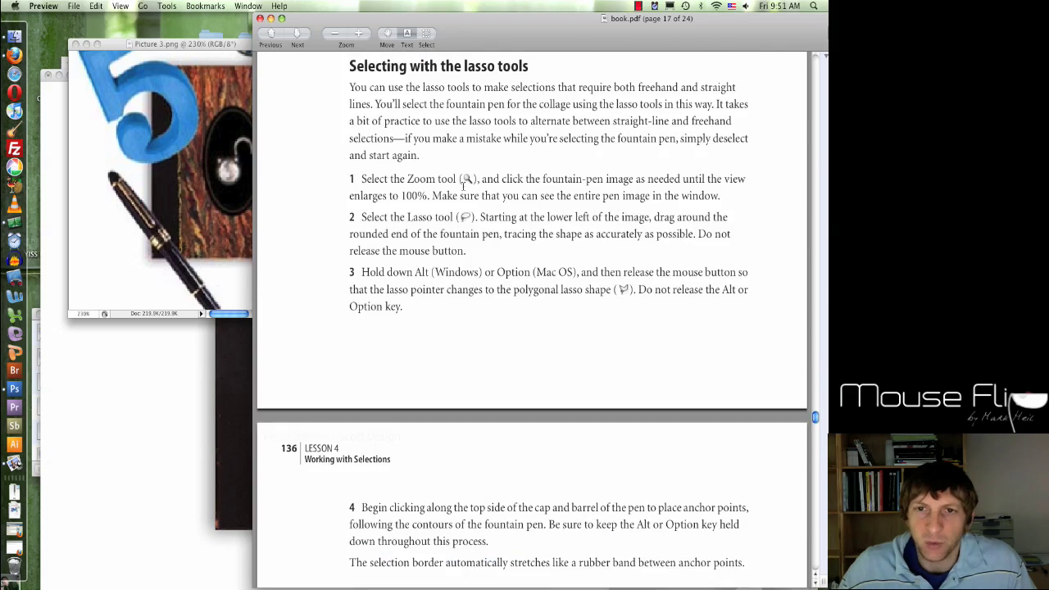
{"action": "scroll", "coordinate": [464, 185], "scroll_direction": "down", "scroll_amount": 12}
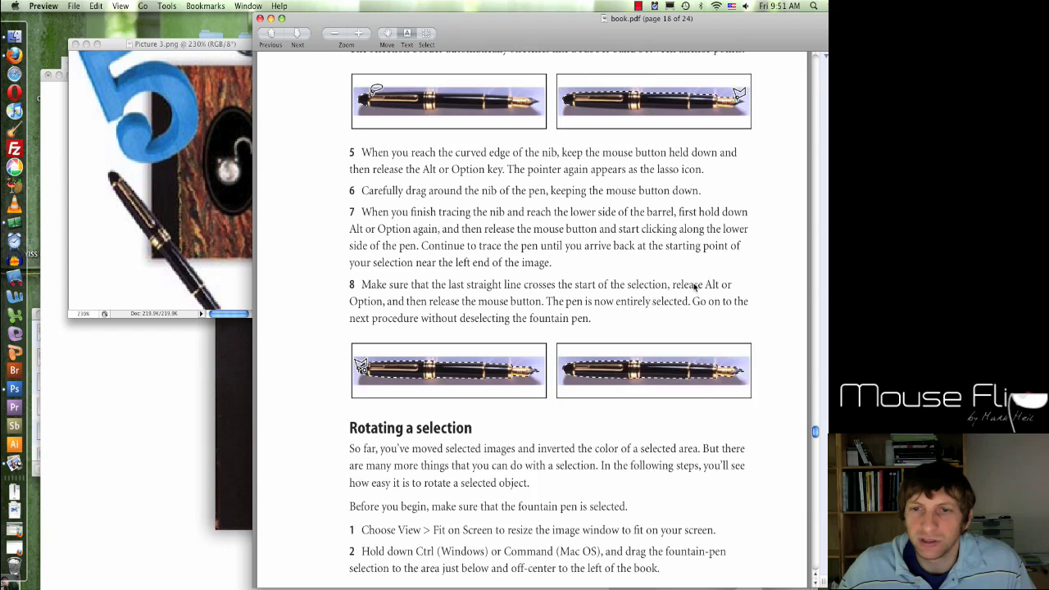
{"action": "scroll", "coordinate": [695, 286], "scroll_direction": "down", "scroll_amount": 3}
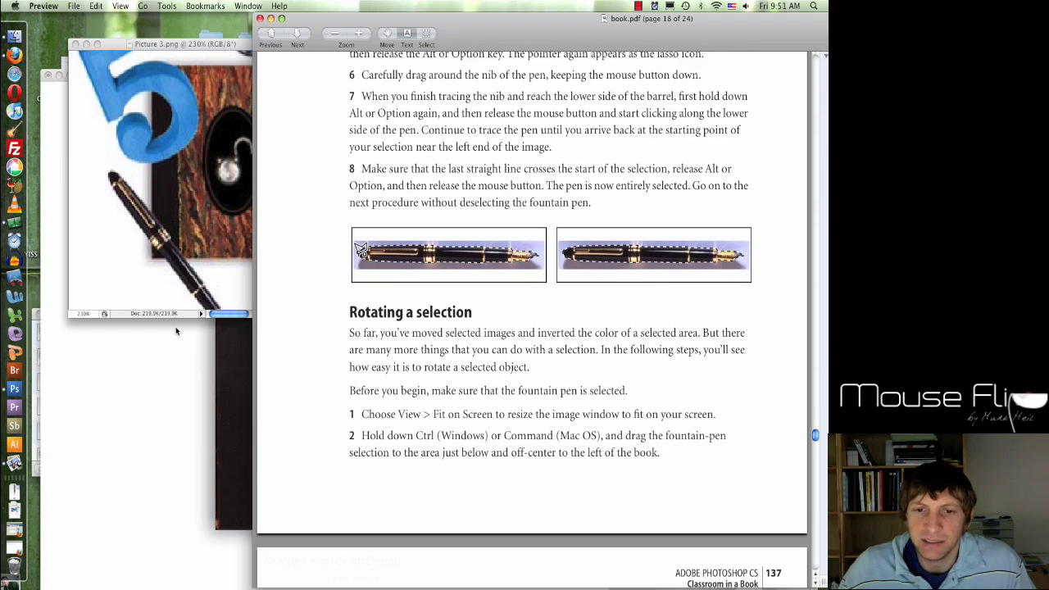
Bring book.psd to the front and move its window up to show the bottom.
{"action": "left_click", "coordinate": [186, 370]}
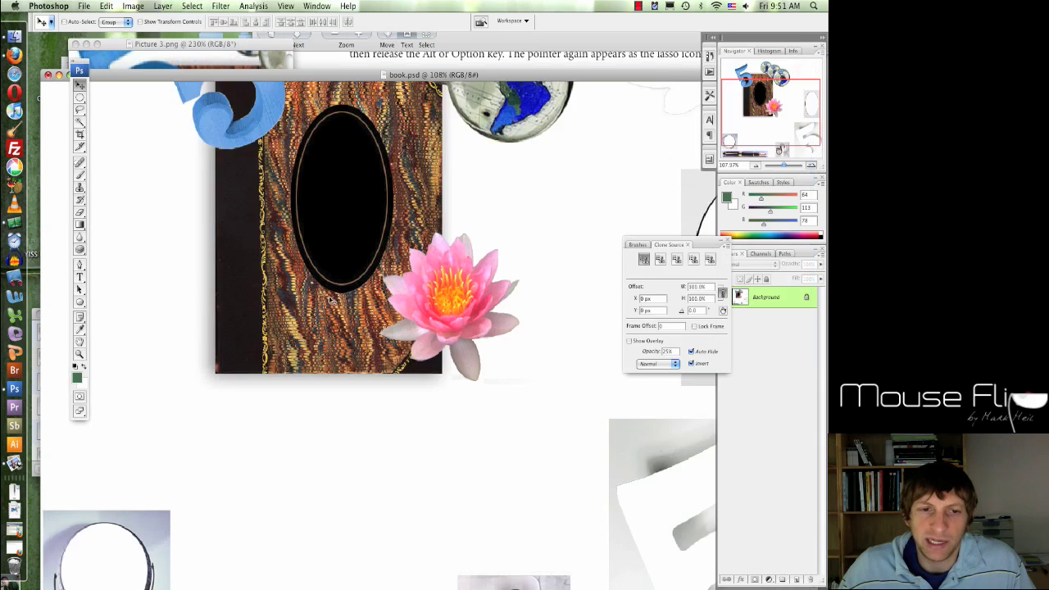
{"action": "scroll", "coordinate": [328, 303], "scroll_direction": "down", "scroll_amount": 3}
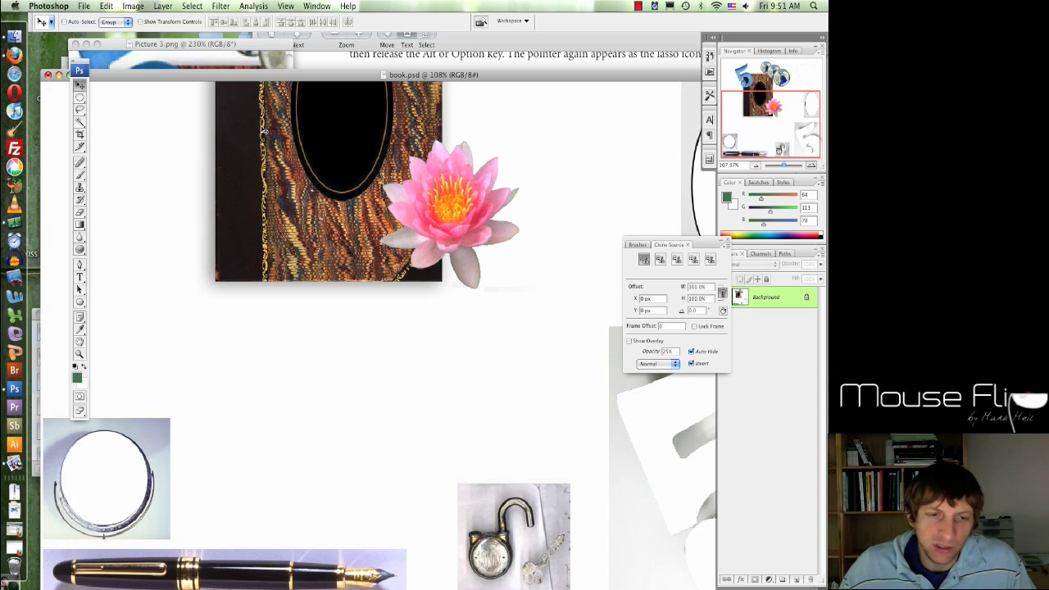
{"action": "left_click_drag", "start_coordinate": [279, 76], "coordinate": [285, 40]}
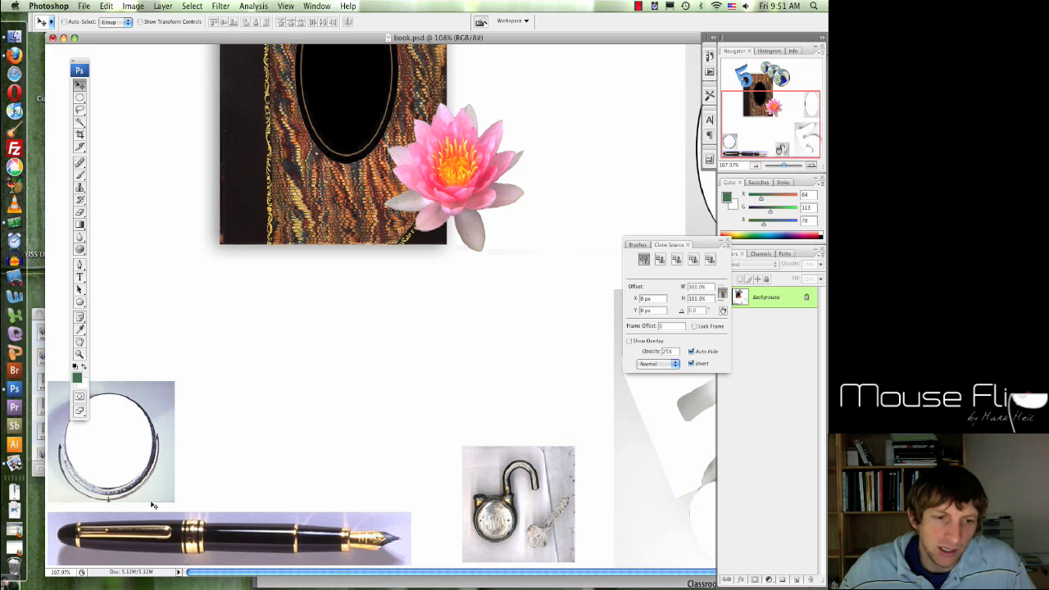
Pick the plain Lasso tool and test a rough selection around the fountain pen, then deselect.
{"action": "left_click", "coordinate": [80, 110]}
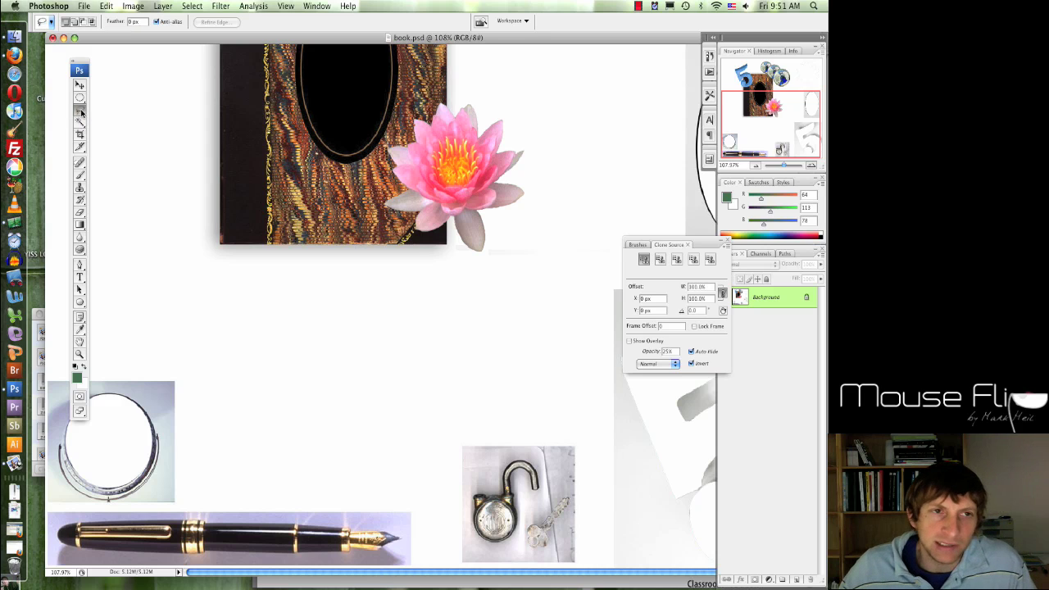
{"action": "left_click", "coordinate": [82, 116]}
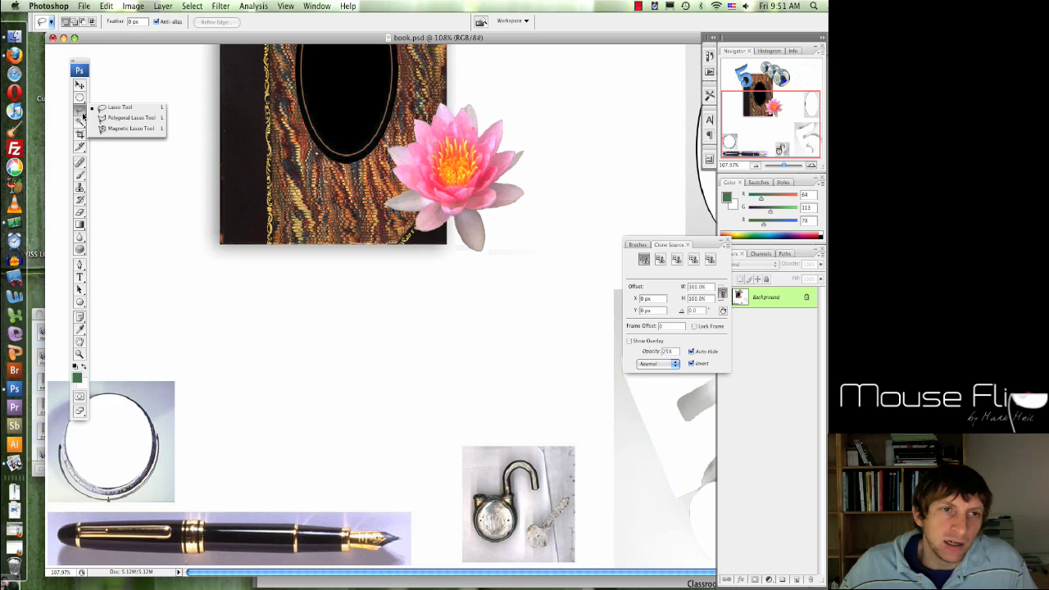
{"action": "left_click", "coordinate": [104, 108]}
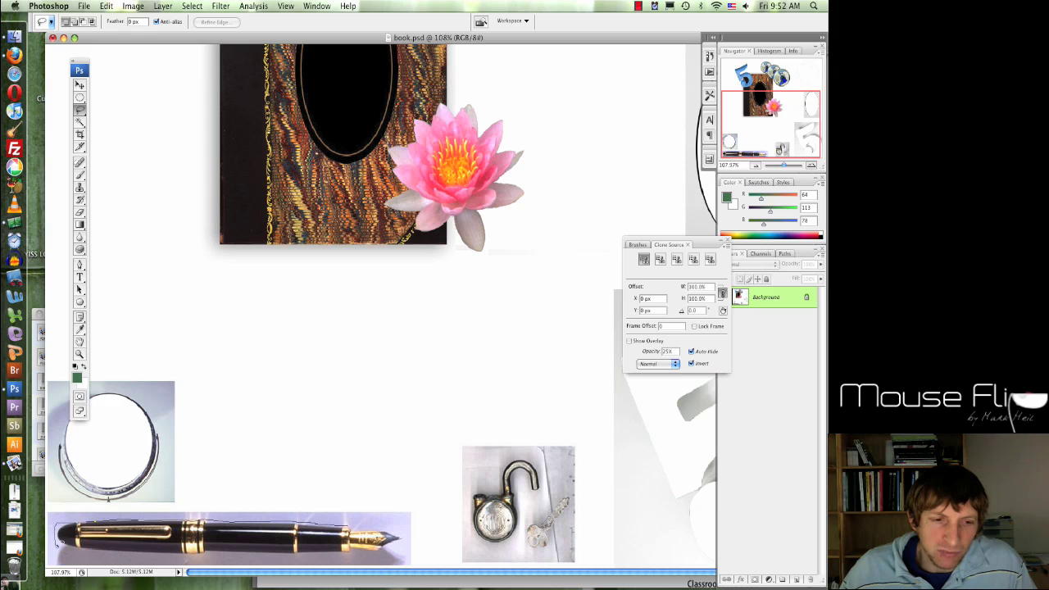
{"action": "left_click_drag", "start_coordinate": [75, 553], "coordinate": [90, 552]}
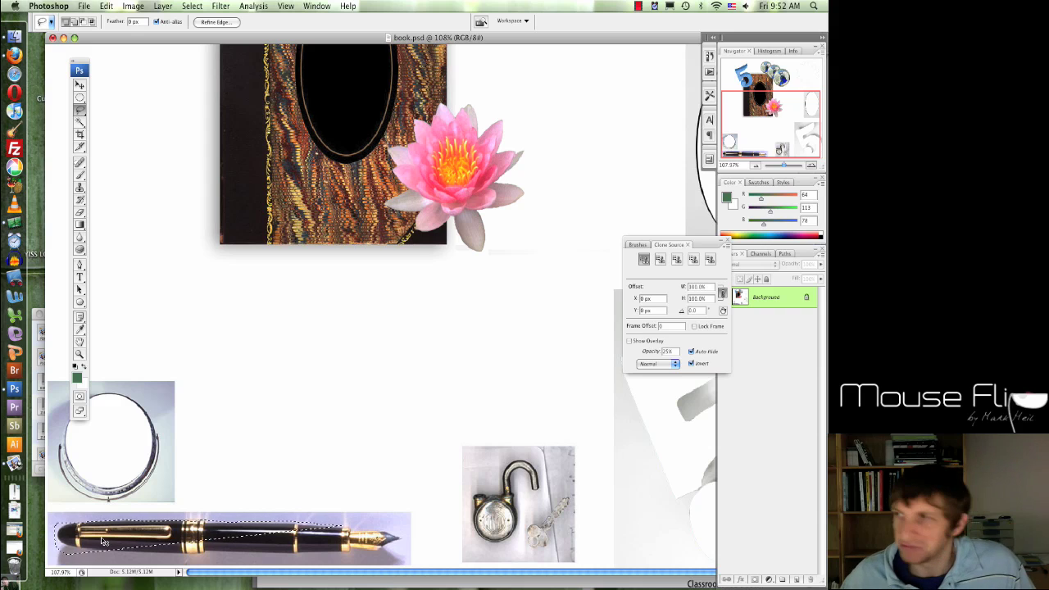
{"action": "left_click", "coordinate": [101, 532]}
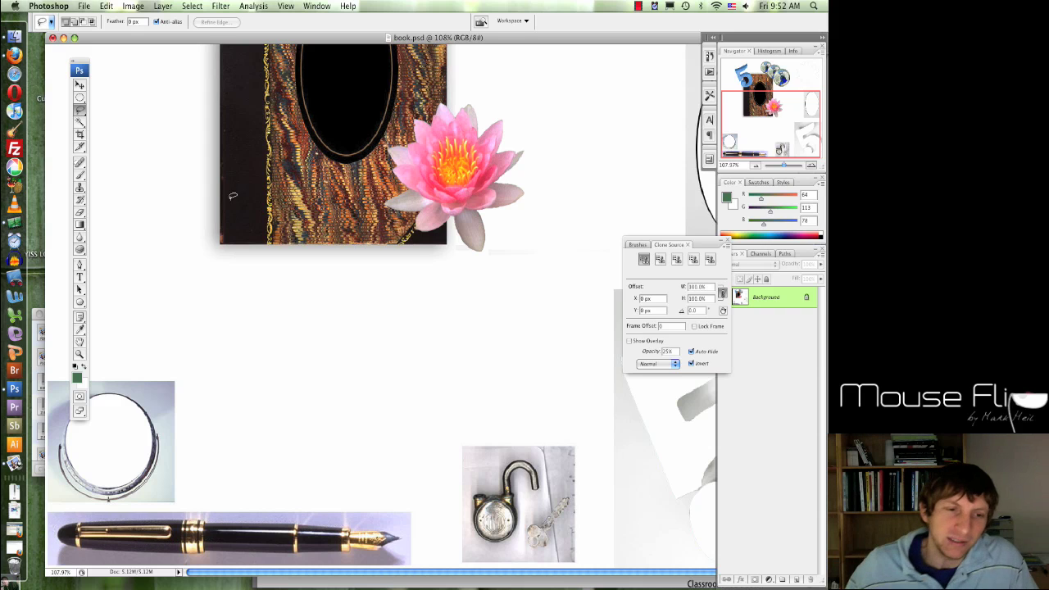
{"action": "left_click", "coordinate": [80, 113]}
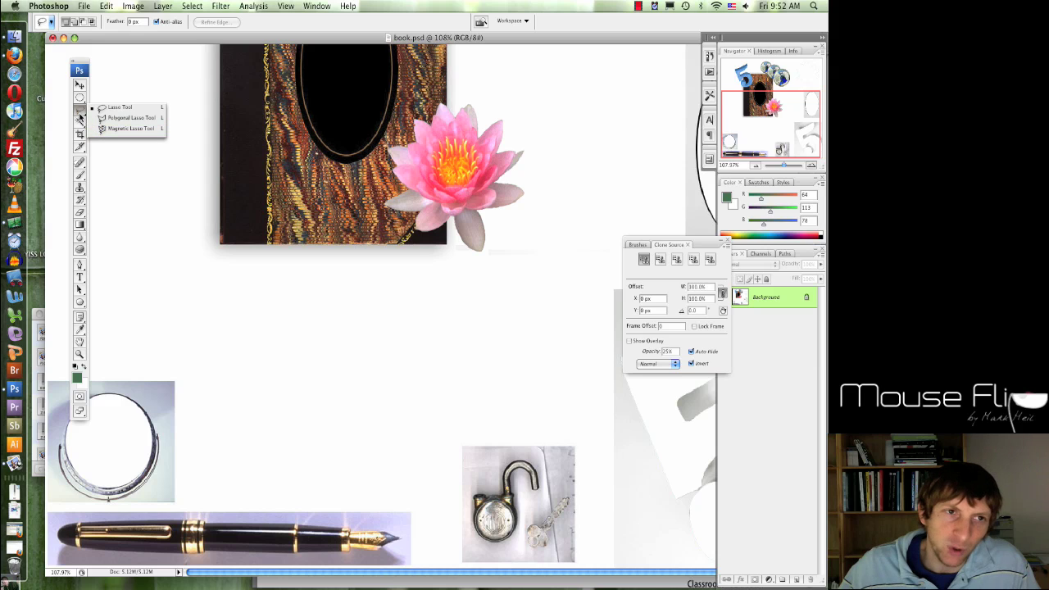
Switch to the Magnetic Lasso Tool to trace the fountain pen's outline.
{"action": "left_click", "coordinate": [129, 129]}
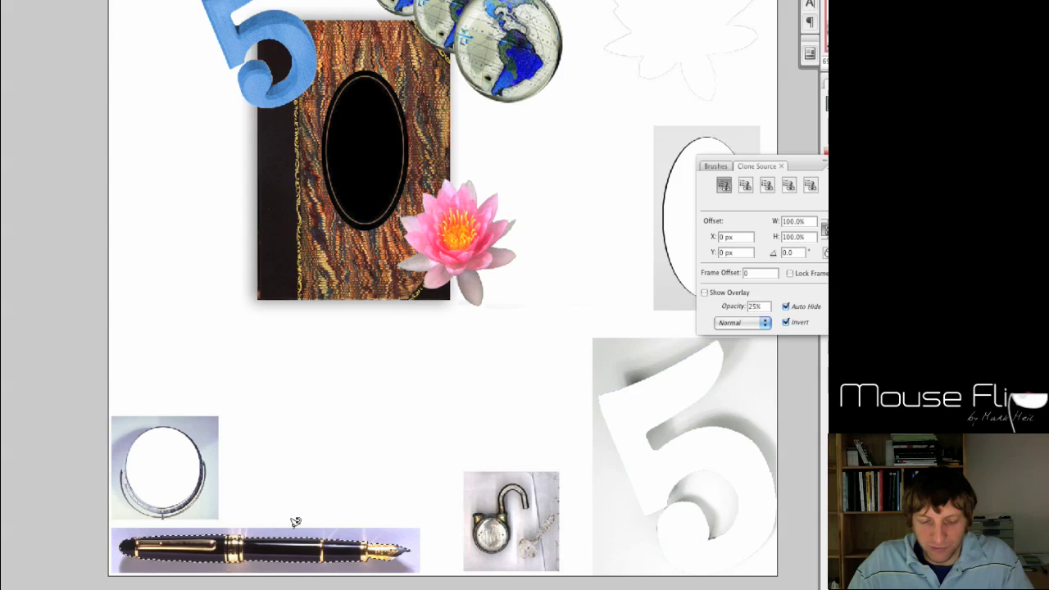
Move the pen onto the book and rotate it diagonally across the cover's lower-left corner.
{"action": "left_click_drag", "start_coordinate": [299, 538], "coordinate": [327, 283]}
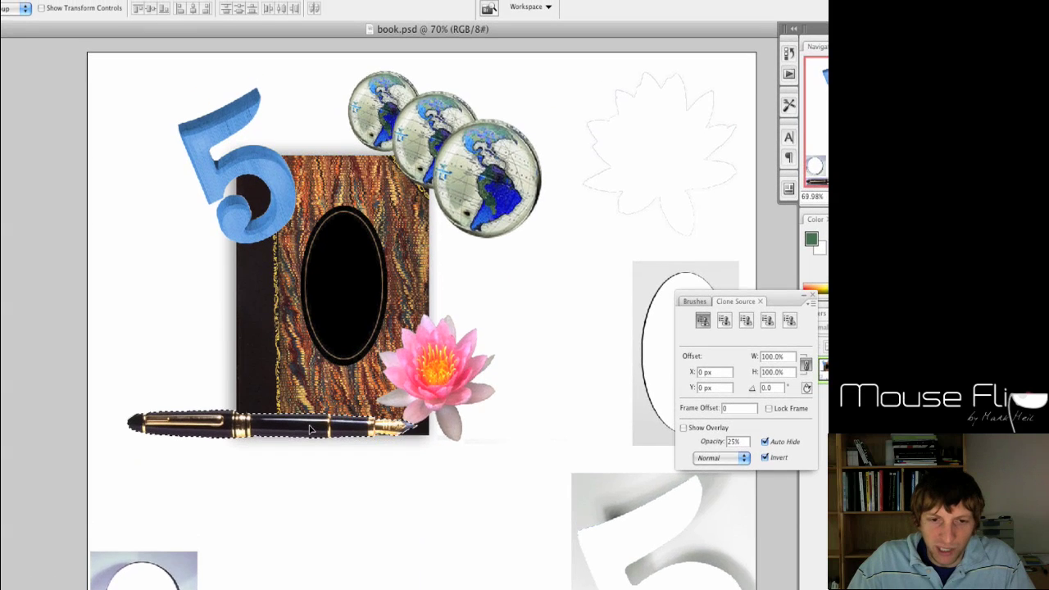
{"action": "key", "text": "ctrl+t"}
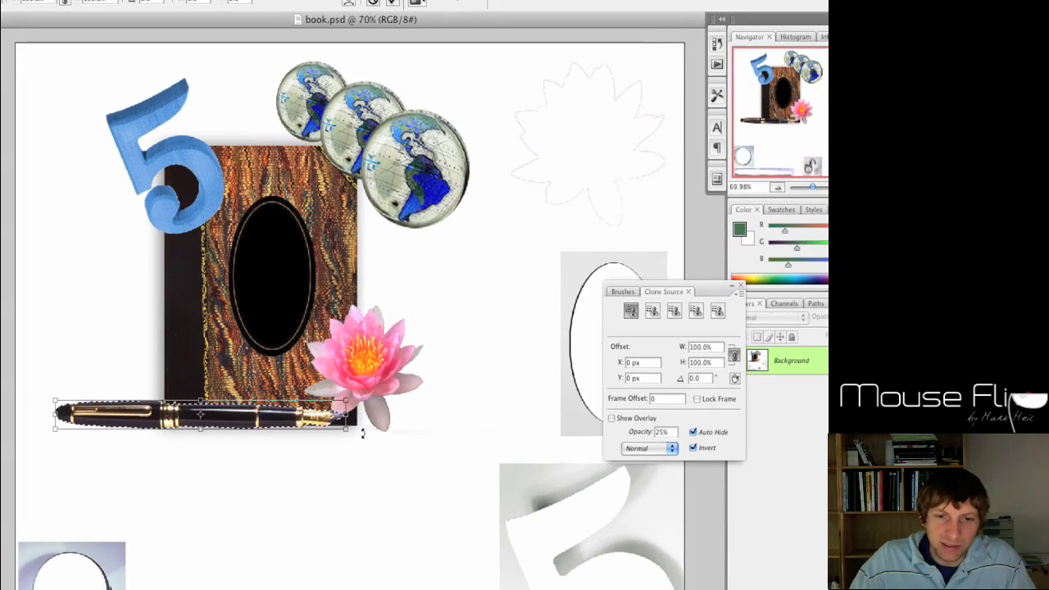
{"action": "left_click_drag", "start_coordinate": [363, 433], "coordinate": [277, 506]}
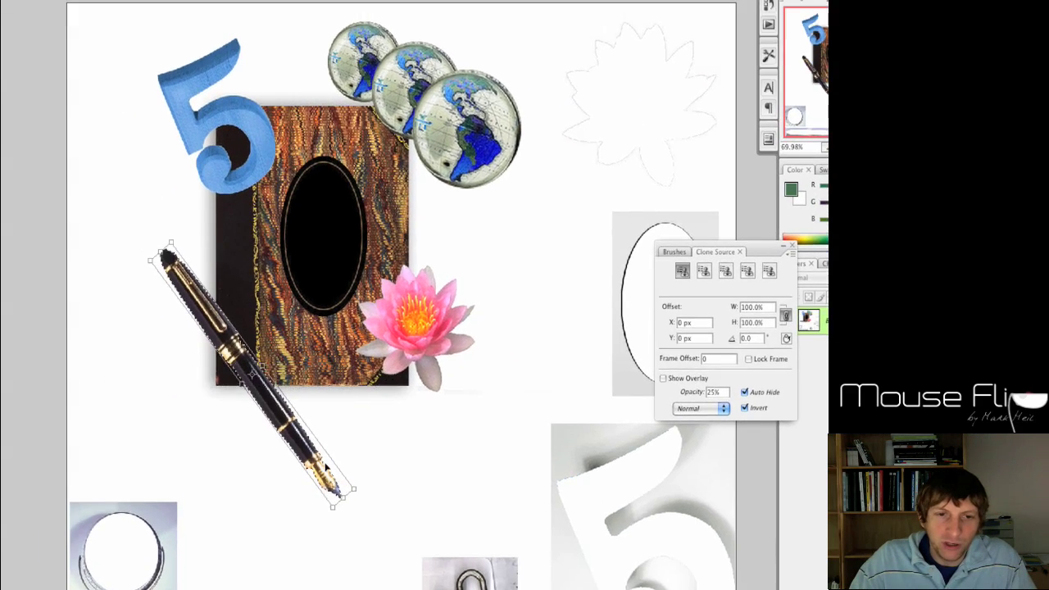
{"action": "left_click_drag", "start_coordinate": [325, 467], "coordinate": [322, 430]}
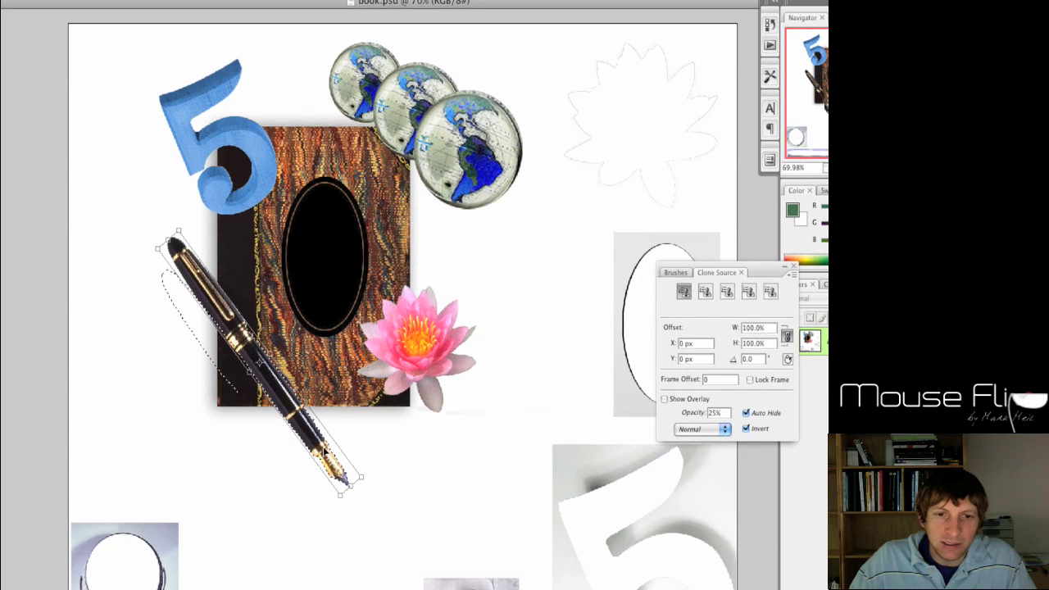
{"action": "key", "text": "Return"}
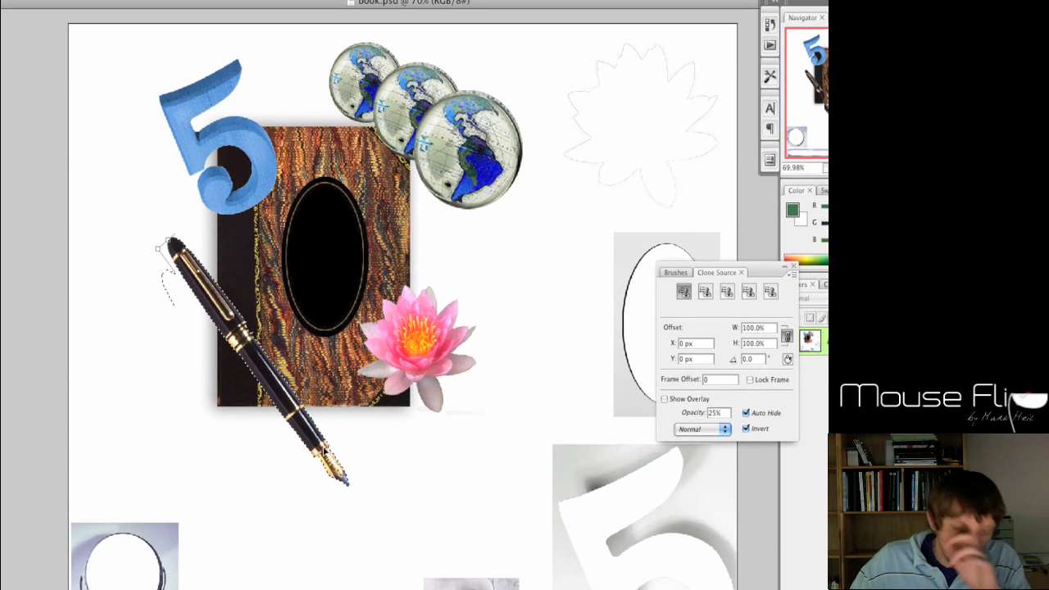
{"action": "key", "text": "super+minus"}
{"action": "key", "text": "super+minus"}
{"action": "key", "text": "super+minus"}
{"action": "key", "text": "super+minus"}
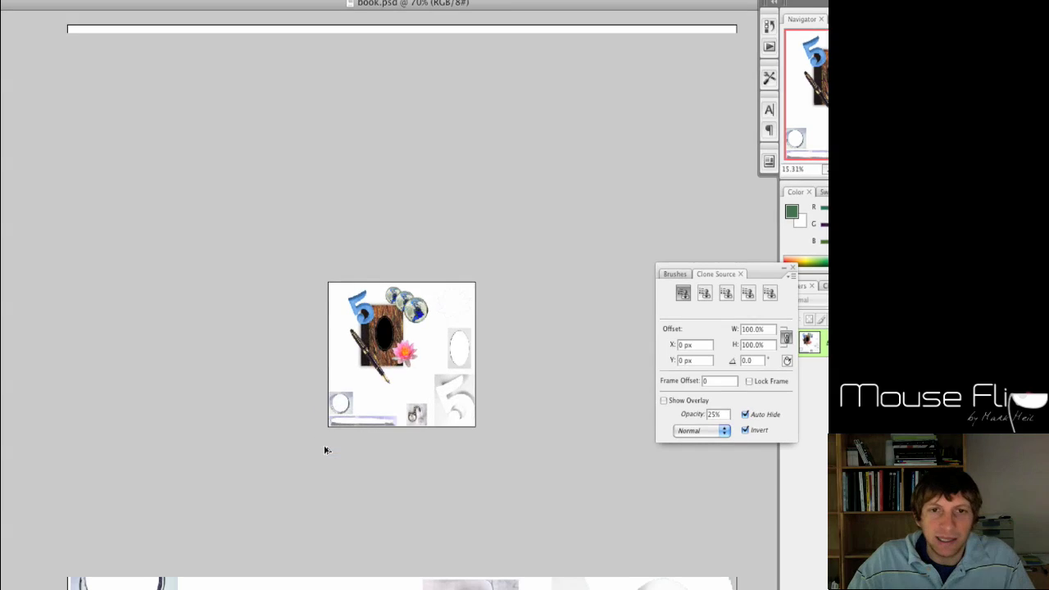
Zoom back in and scroll the view to the padlock for tracing.
{"action": "key", "text": "super+plus"}
{"action": "key", "text": "super+plus"}
{"action": "key", "text": "super+plus"}
{"action": "key", "text": "super+plus"}
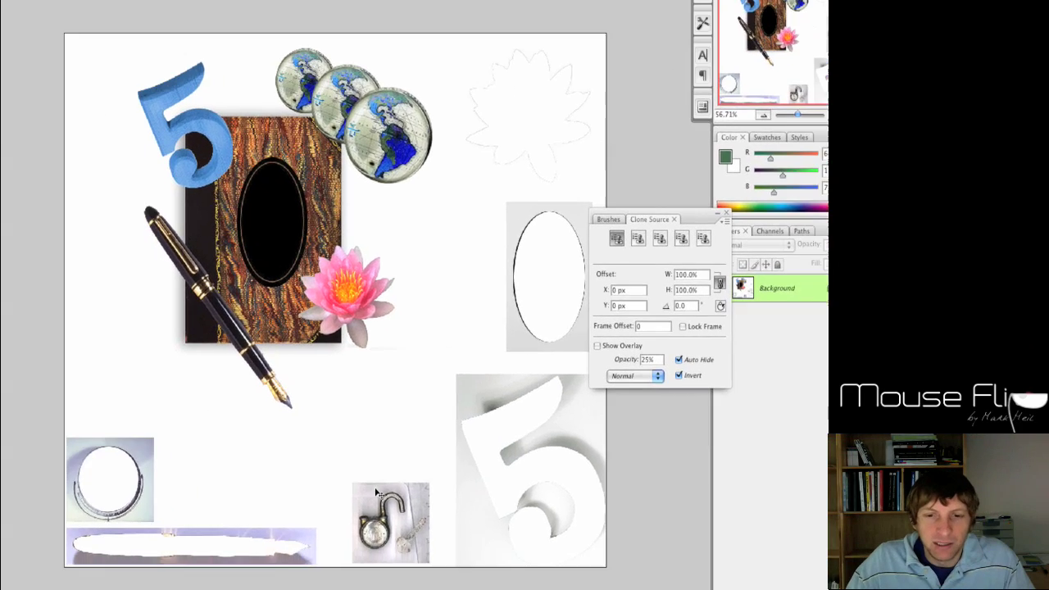
{"action": "scroll", "coordinate": [376, 492], "scroll_direction": "up", "scroll_amount": 5}
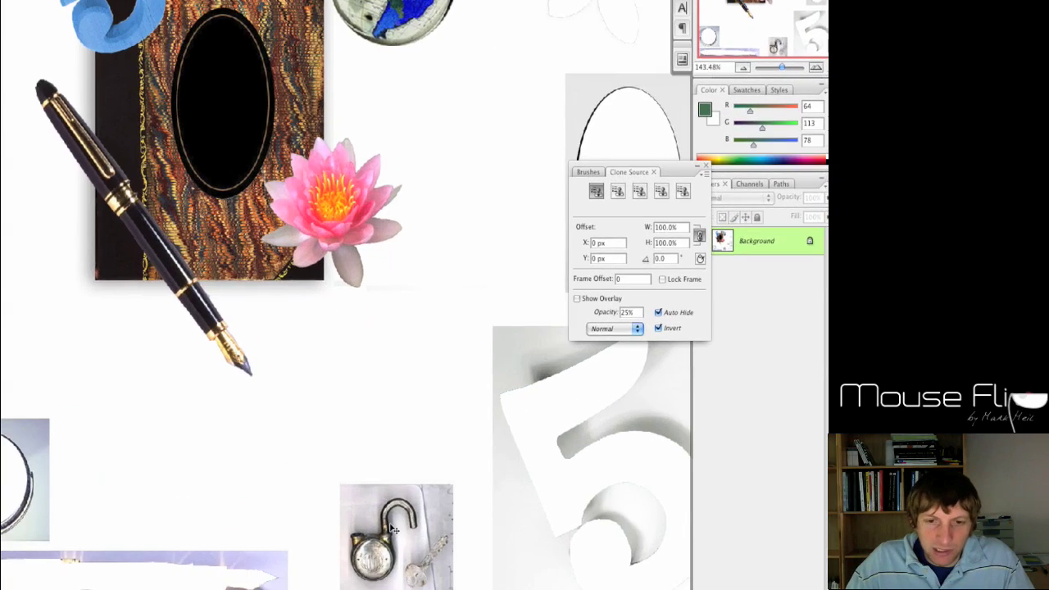
{"action": "scroll", "coordinate": [393, 530], "scroll_direction": "up", "scroll_amount": 4}
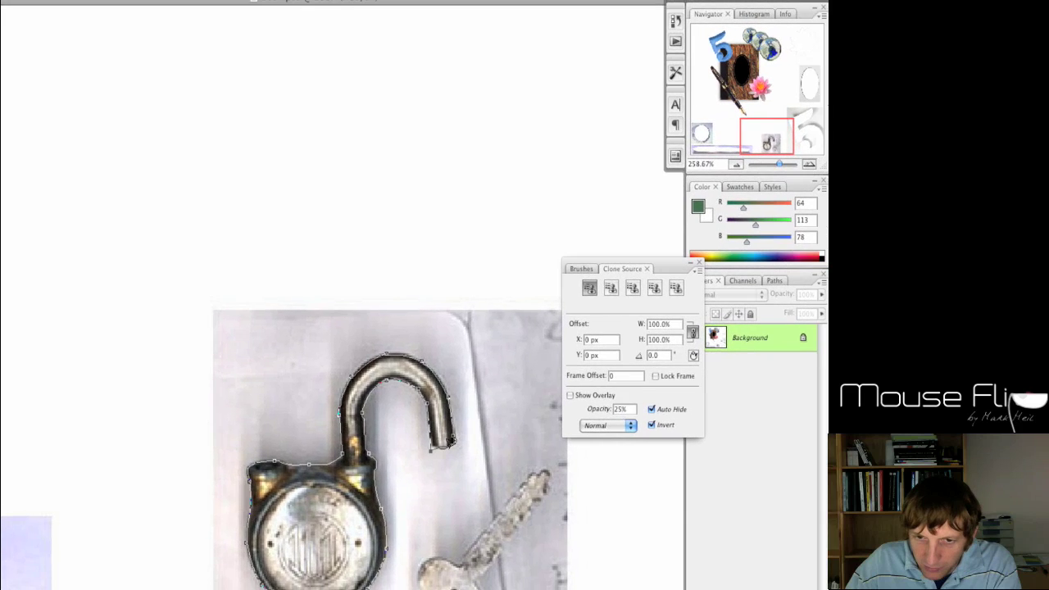
Close the padlock selection and drag the padlock into the book's black oval, nudged slightly higher.
{"action": "double_click", "coordinate": [454, 442]}
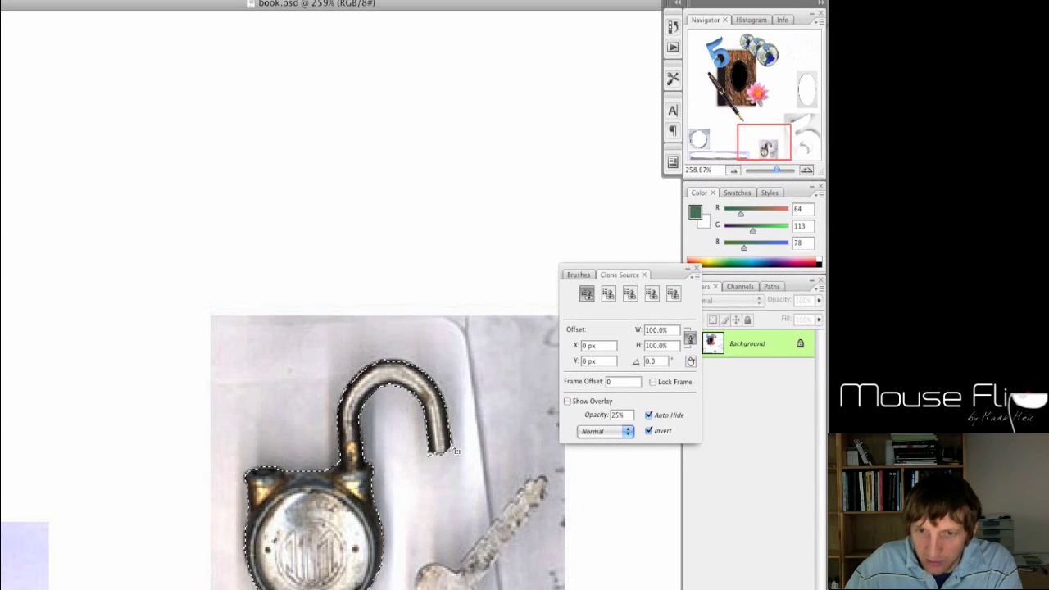
{"action": "key", "text": "super+0"}
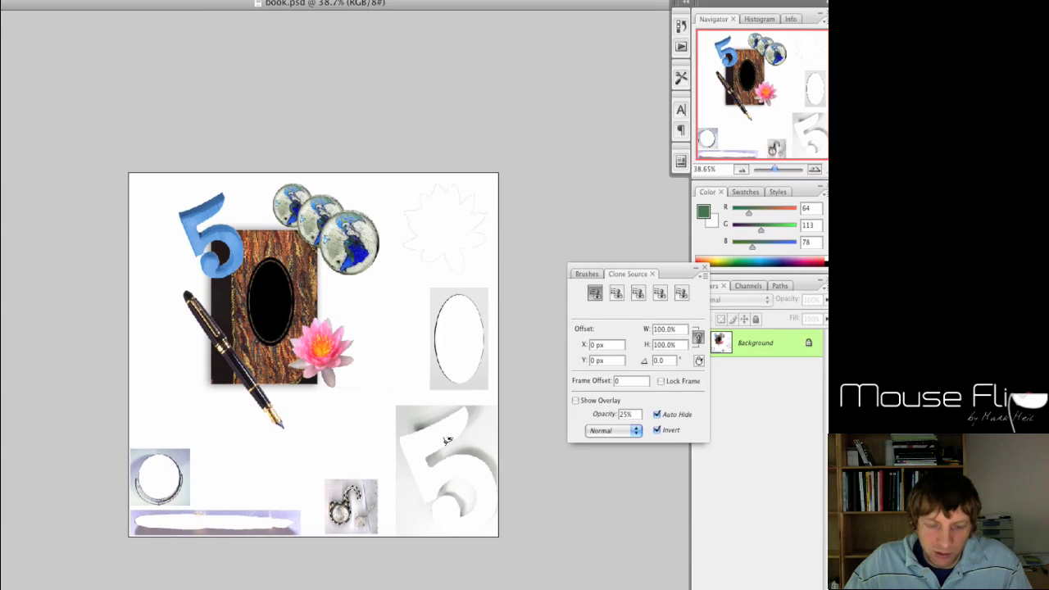
{"action": "left_click_drag", "start_coordinate": [447, 440], "coordinate": [365, 264]}
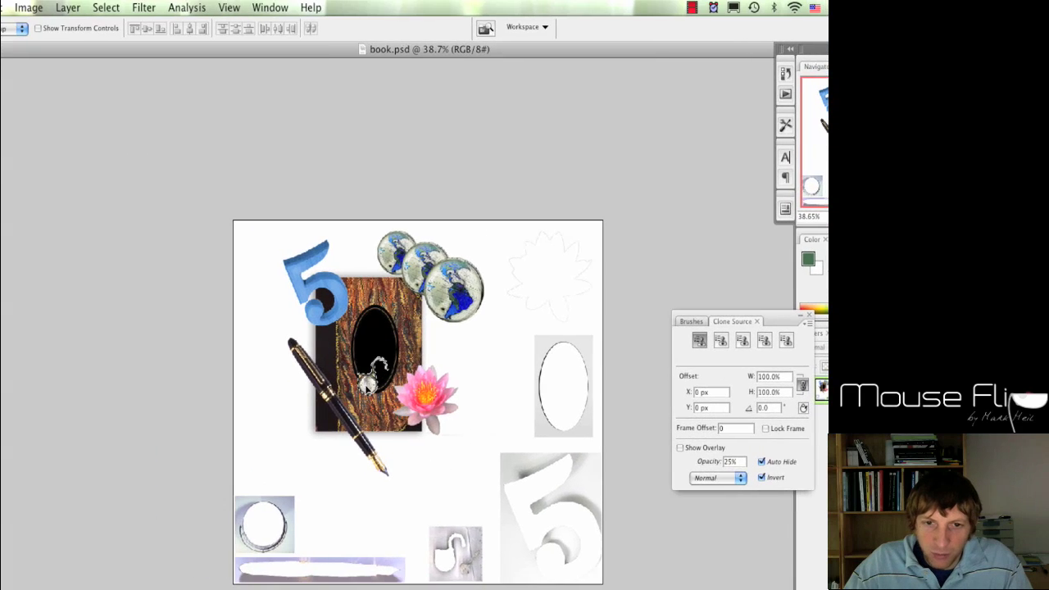
{"action": "left_click_drag", "start_coordinate": [367, 383], "coordinate": [367, 369]}
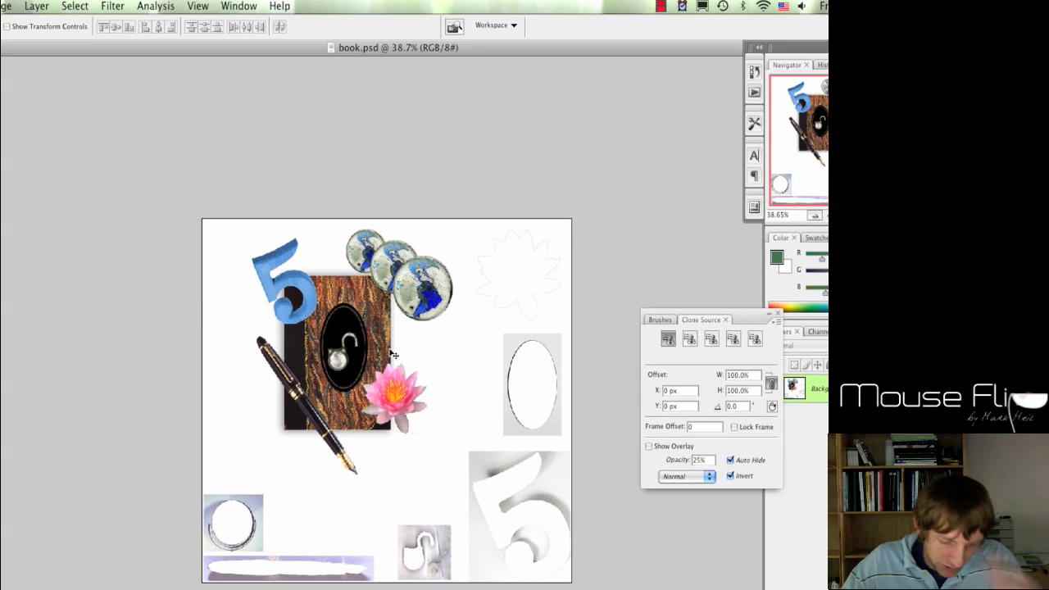
{"action": "scroll", "coordinate": [393, 354], "scroll_direction": "down", "scroll_amount": 3}
{"action": "scroll", "coordinate": [391, 354], "scroll_direction": "up", "scroll_amount": 3}
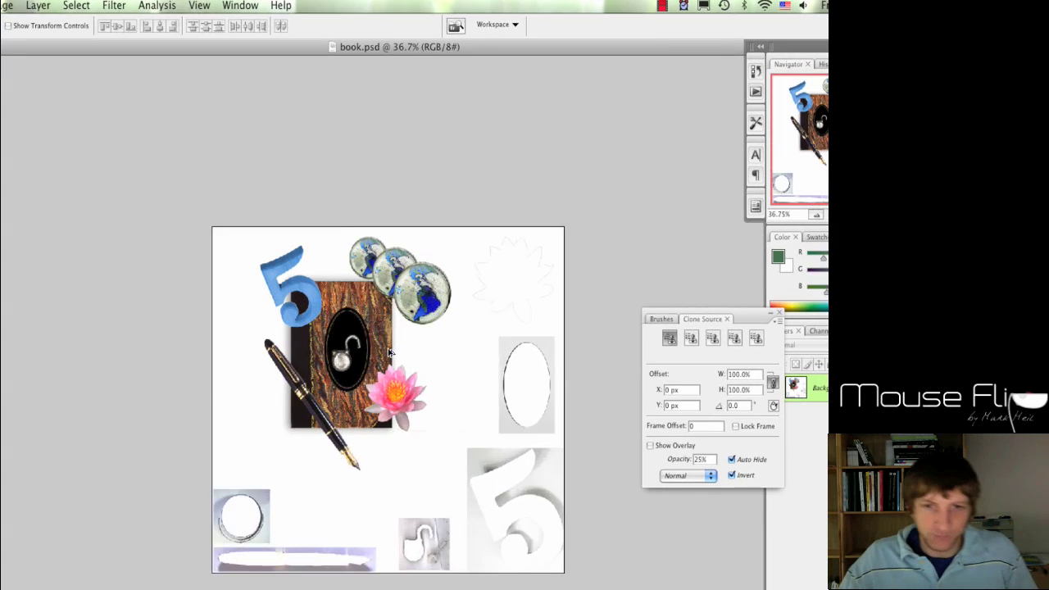
{"action": "scroll", "coordinate": [390, 352], "scroll_direction": "up", "scroll_amount": 3}
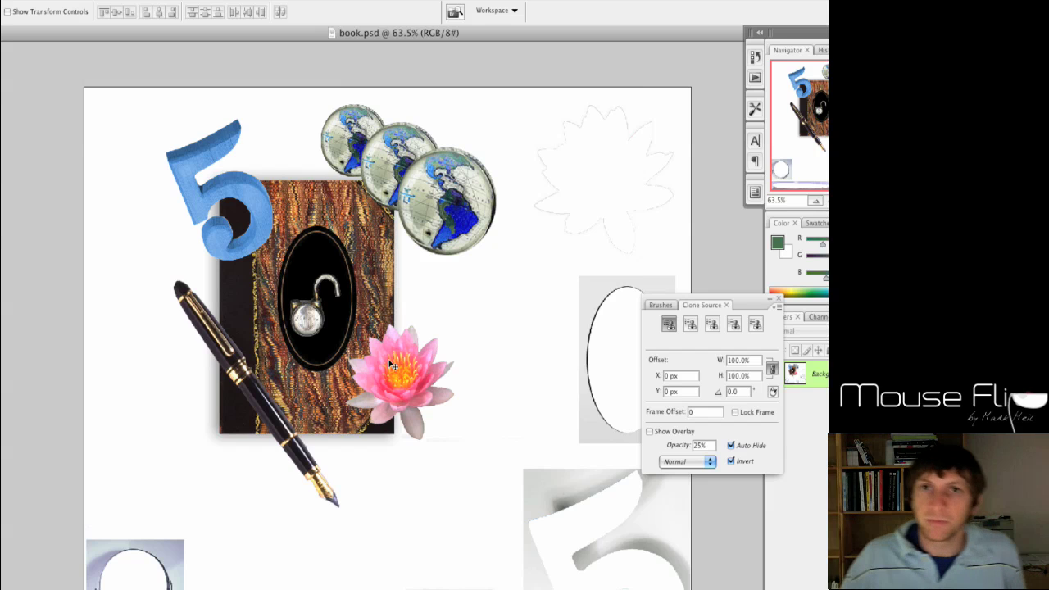
{"action": "scroll", "coordinate": [391, 365], "scroll_direction": "down", "scroll_amount": 5}
{"action": "scroll", "coordinate": [391, 363], "scroll_direction": "up", "scroll_amount": 4}
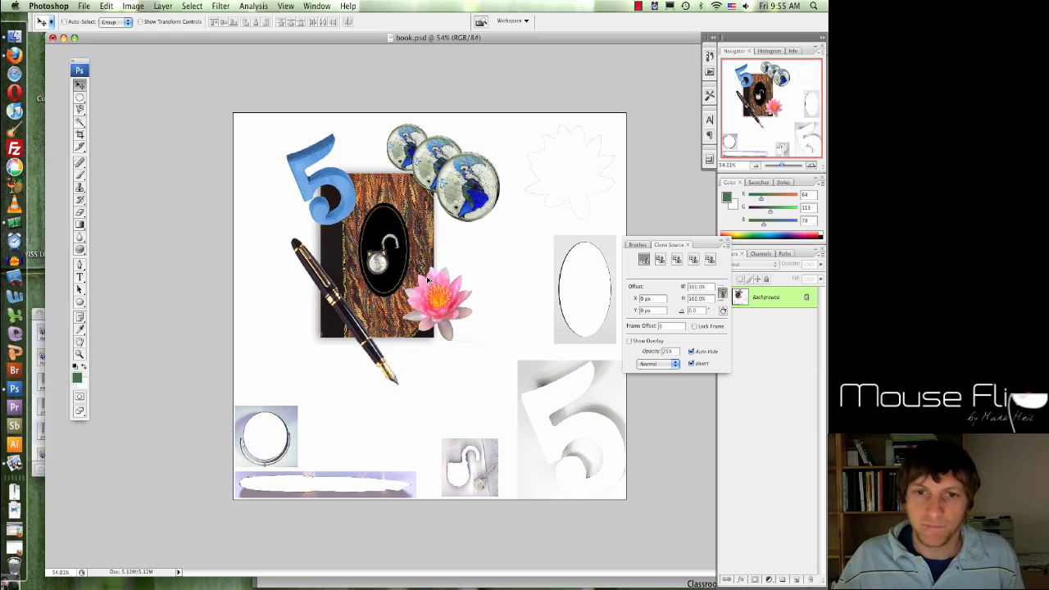
{"action": "scroll", "coordinate": [427, 280], "scroll_direction": "up", "scroll_amount": 2}
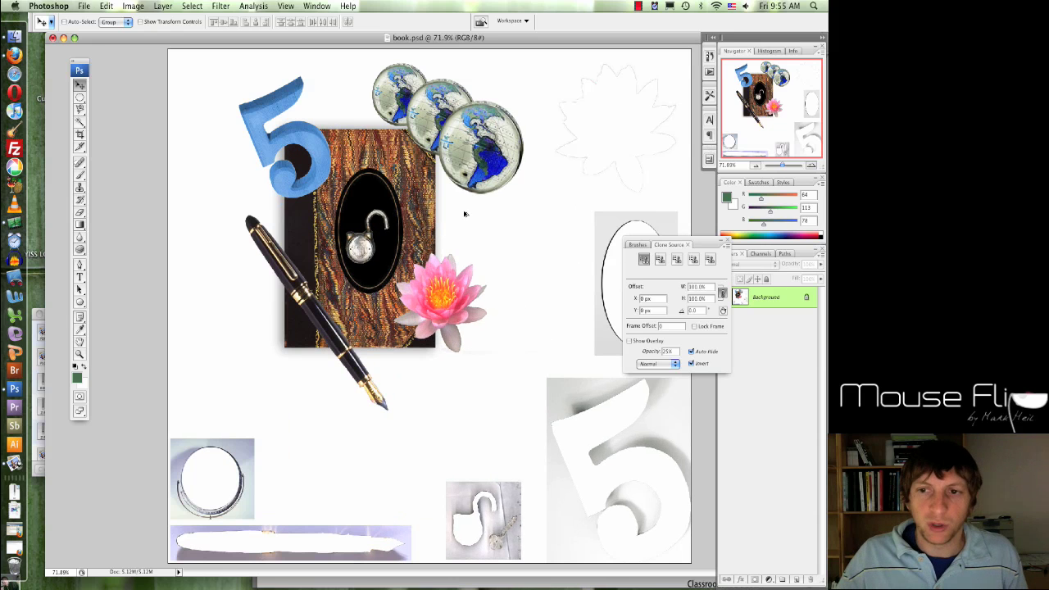
{"action": "scroll", "coordinate": [464, 214], "scroll_direction": "down", "scroll_amount": 1}
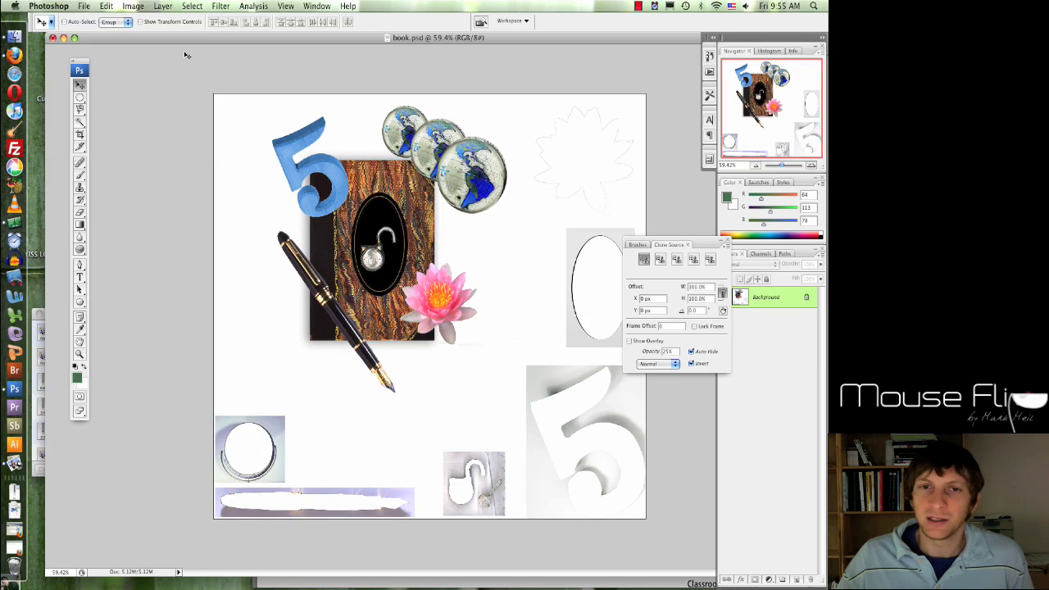
{"action": "left_click", "coordinate": [129, 9]}
{"action": "left_click", "coordinate": [131, 82]}
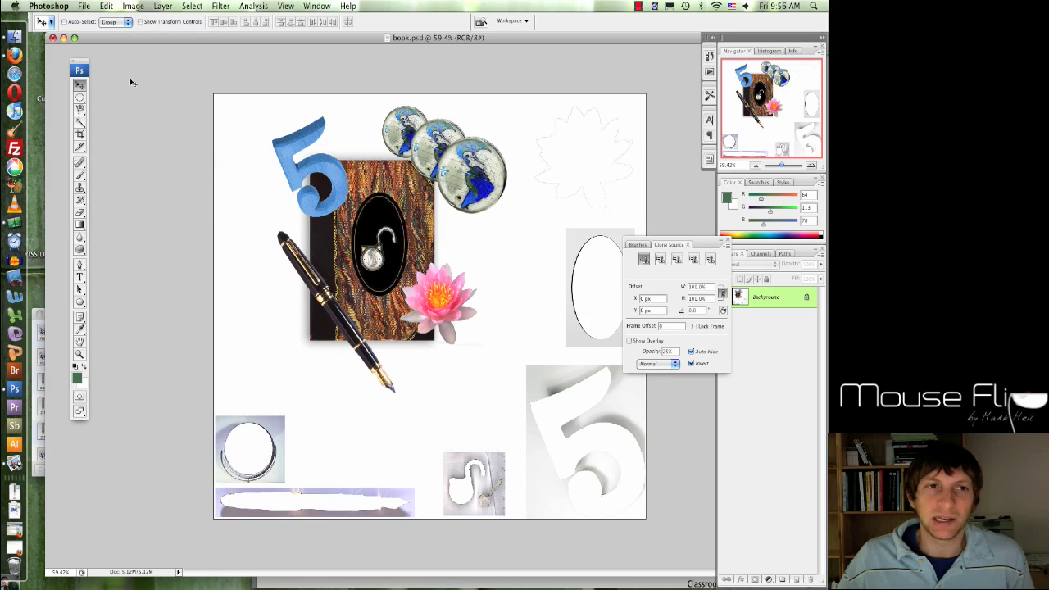
Draw a rectangular marquee around the collage area and crop the image to it.
{"action": "left_click_drag", "start_coordinate": [81, 98], "coordinate": [110, 98]}
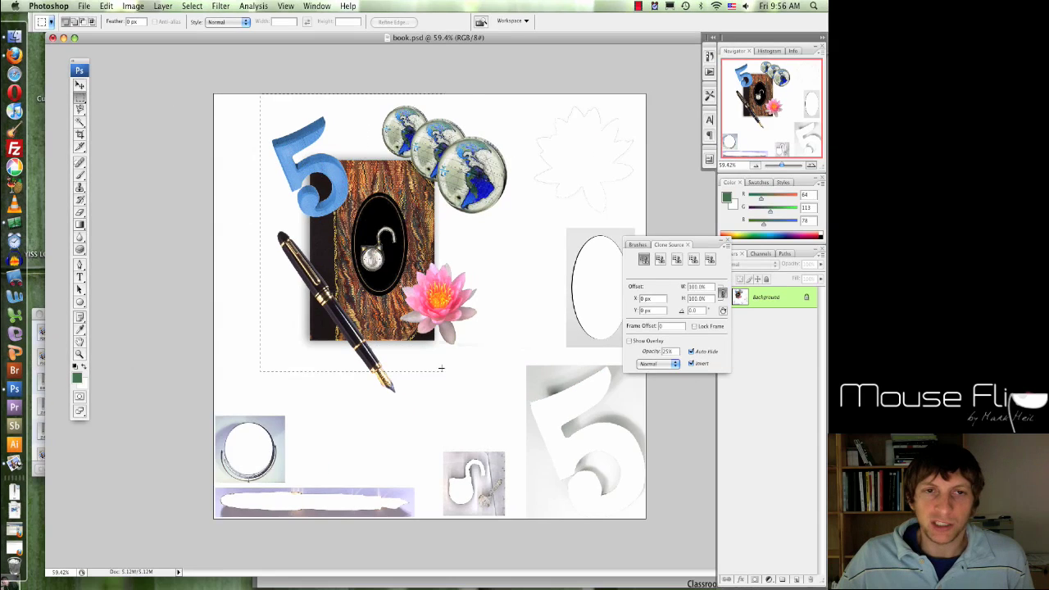
{"action": "left_click_drag", "start_coordinate": [480, 393], "coordinate": [509, 396]}
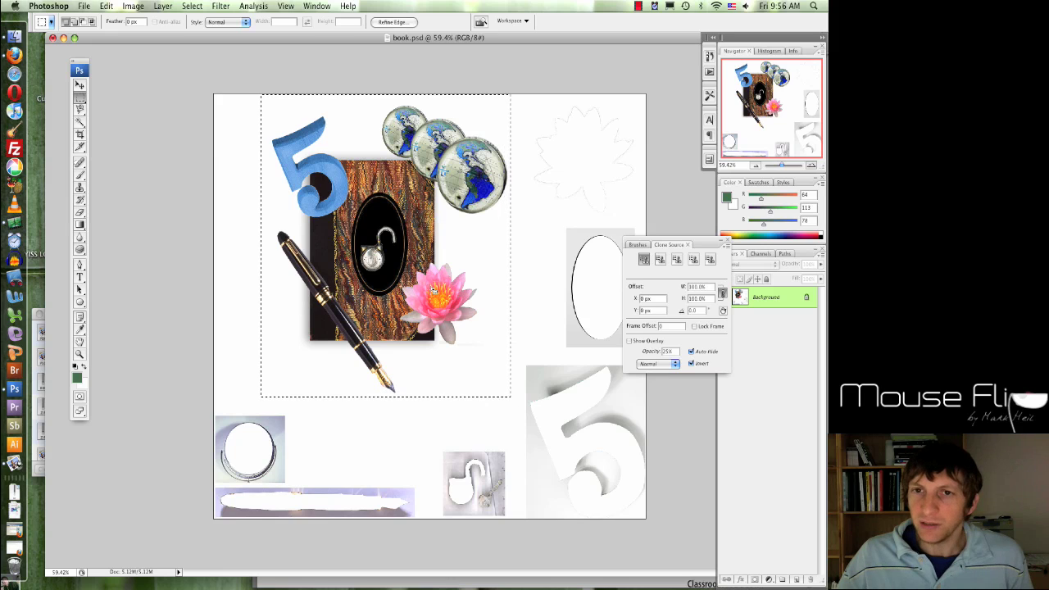
{"action": "left_click_drag", "start_coordinate": [471, 282], "coordinate": [473, 280]}
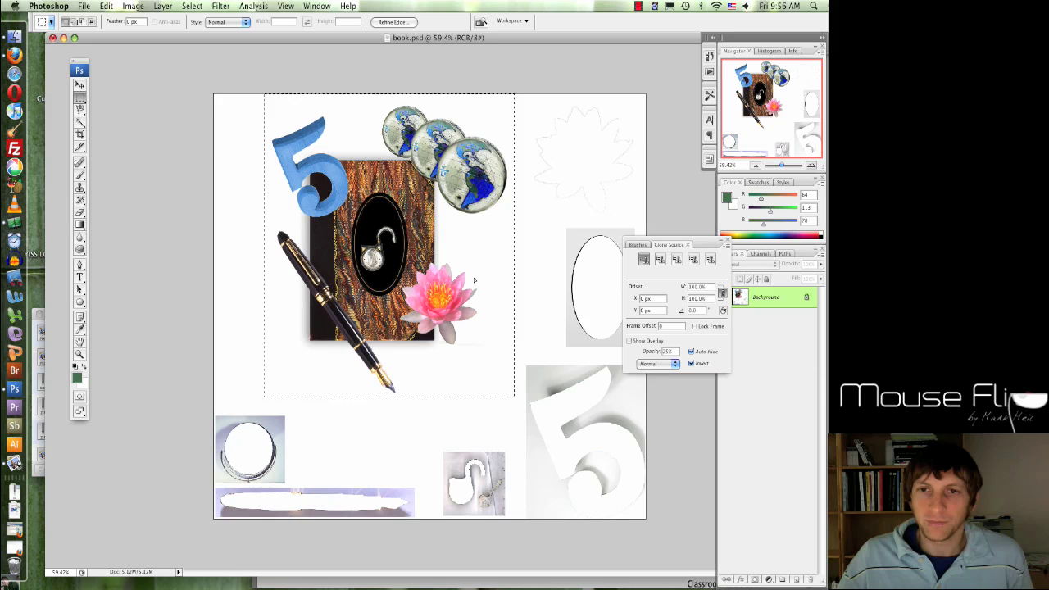
{"action": "left_click", "coordinate": [133, 6]}
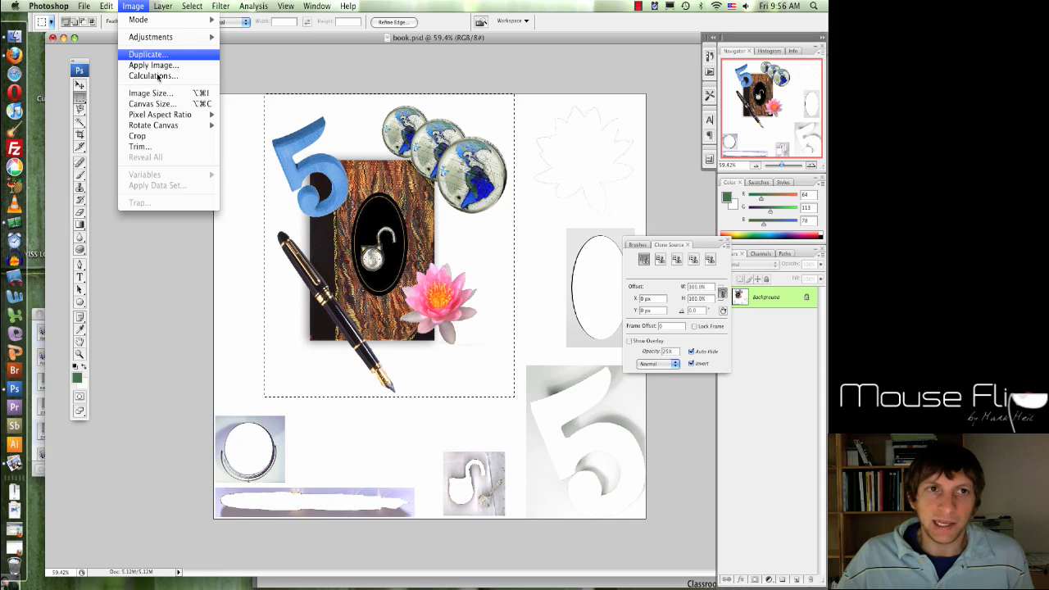
{"action": "left_click", "coordinate": [183, 137]}
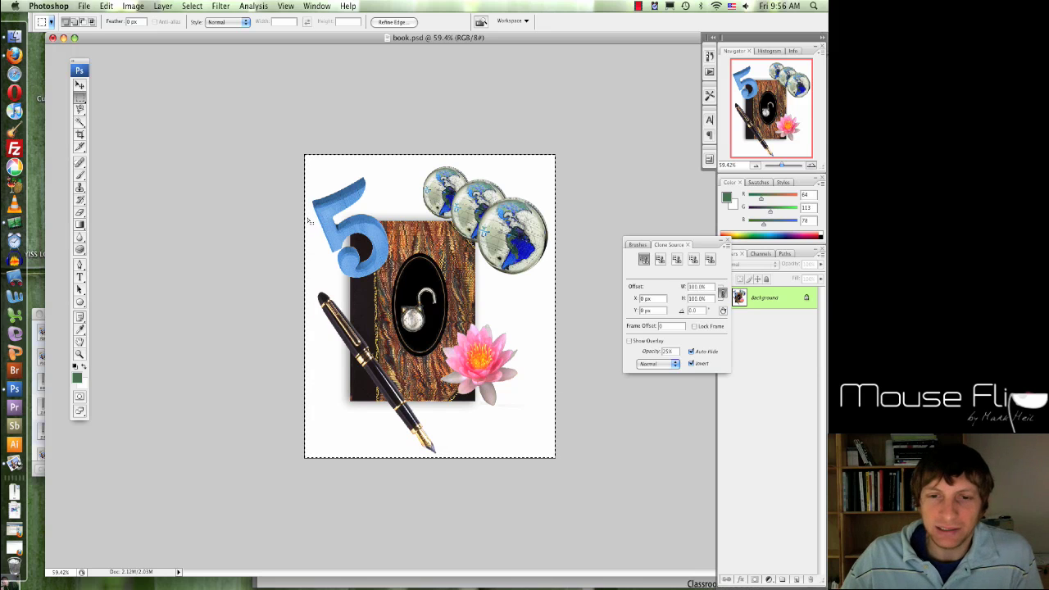
Switch to Preview and scroll book.pdf to the Review questions on page 24.
{"action": "key", "text": "super+Tab"}
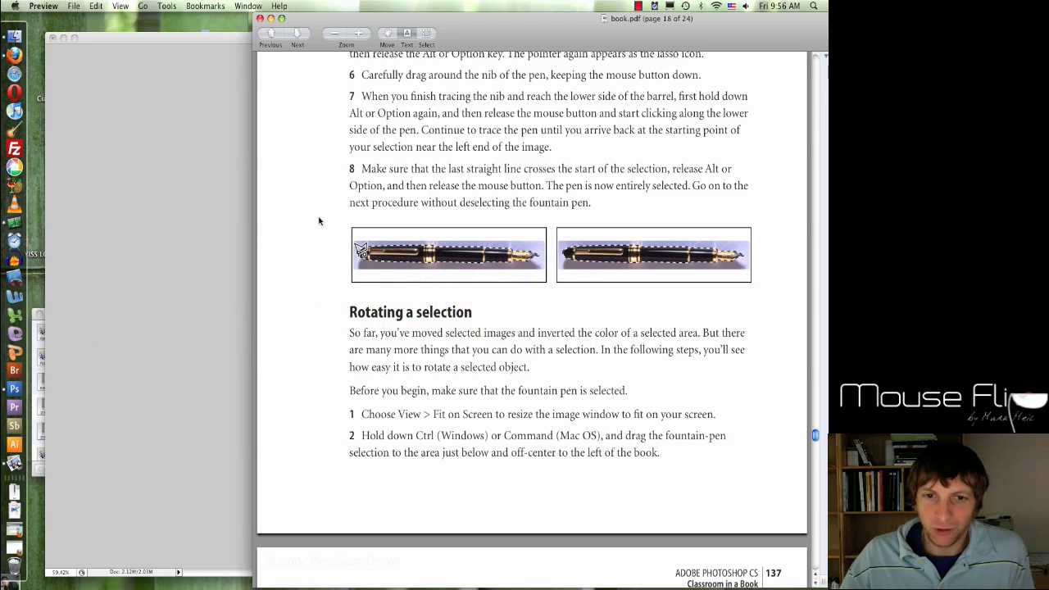
{"action": "scroll", "coordinate": [451, 245], "scroll_direction": "down", "scroll_amount": 20}
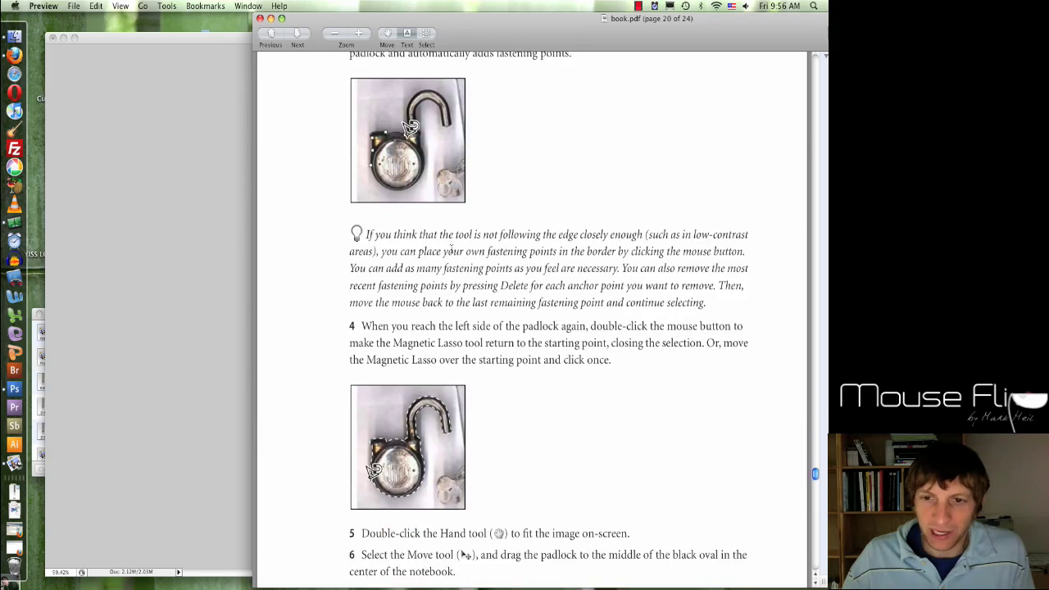
{"action": "scroll", "coordinate": [450, 252], "scroll_direction": "down", "scroll_amount": 15}
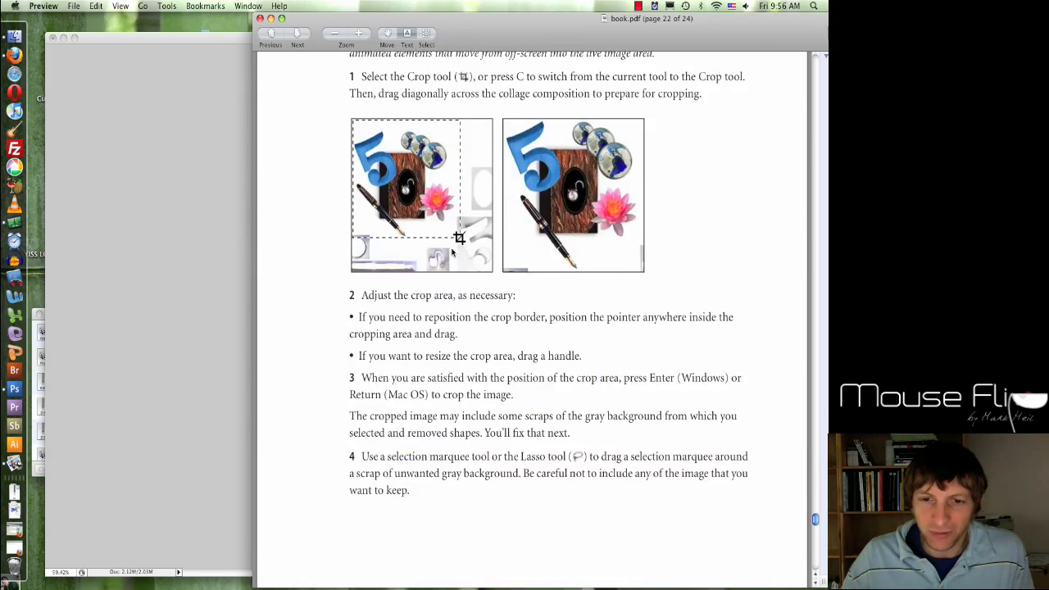
{"action": "scroll", "coordinate": [452, 252], "scroll_direction": "down", "scroll_amount": 15}
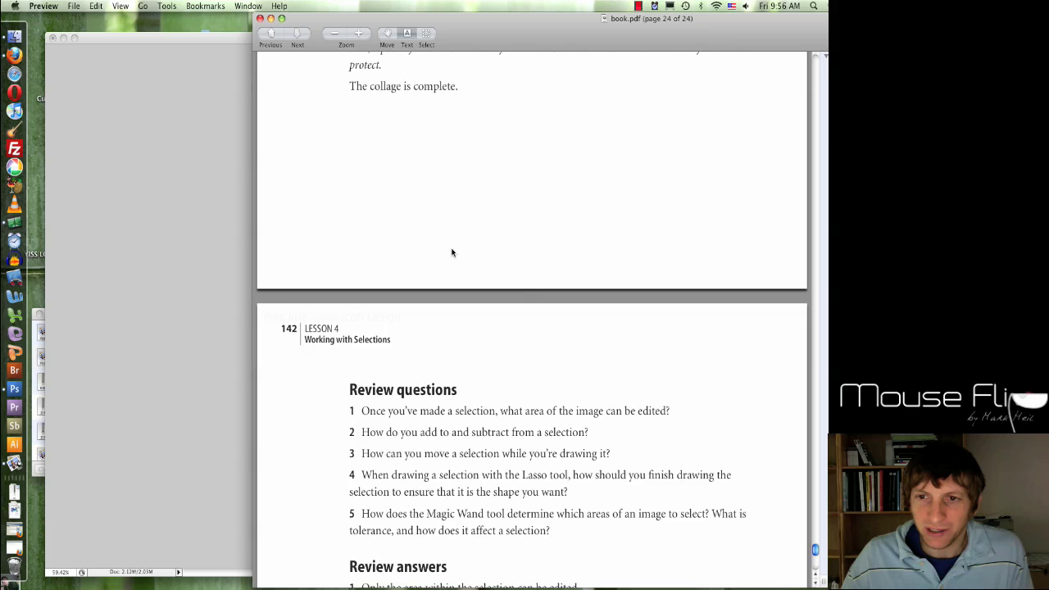
{"action": "scroll", "coordinate": [451, 253], "scroll_direction": "up", "scroll_amount": 8}
{"action": "scroll", "coordinate": [452, 252], "scroll_direction": "down", "scroll_amount": 20}
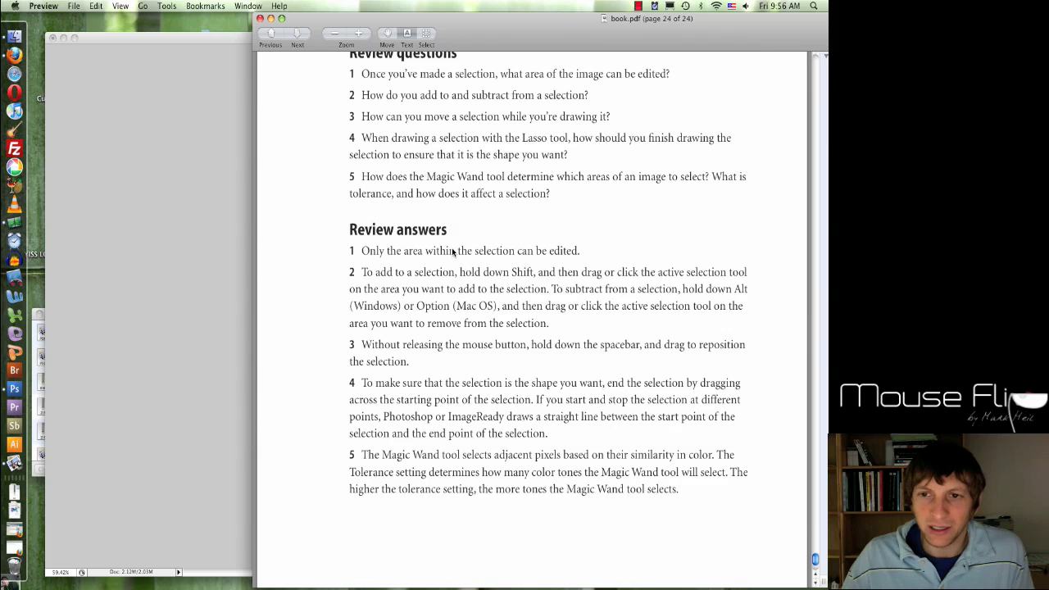